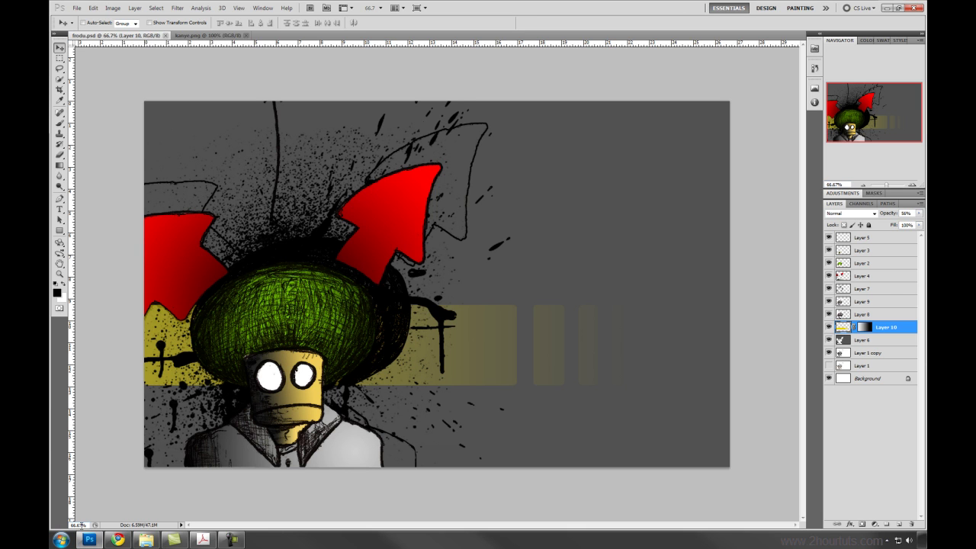
Examine the mushroom artwork at 200%, at actual pixels, fitted to the screen and at 50% magnification
{"action": "left_click", "coordinate": [913, 187]}
{"action": "left_click", "coordinate": [913, 187]}
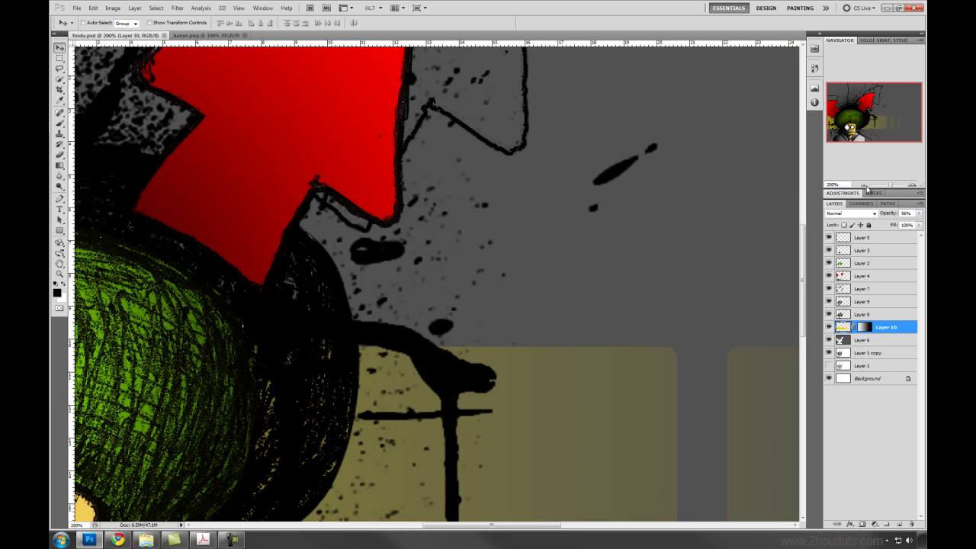
{"action": "left_click", "coordinate": [865, 188]}
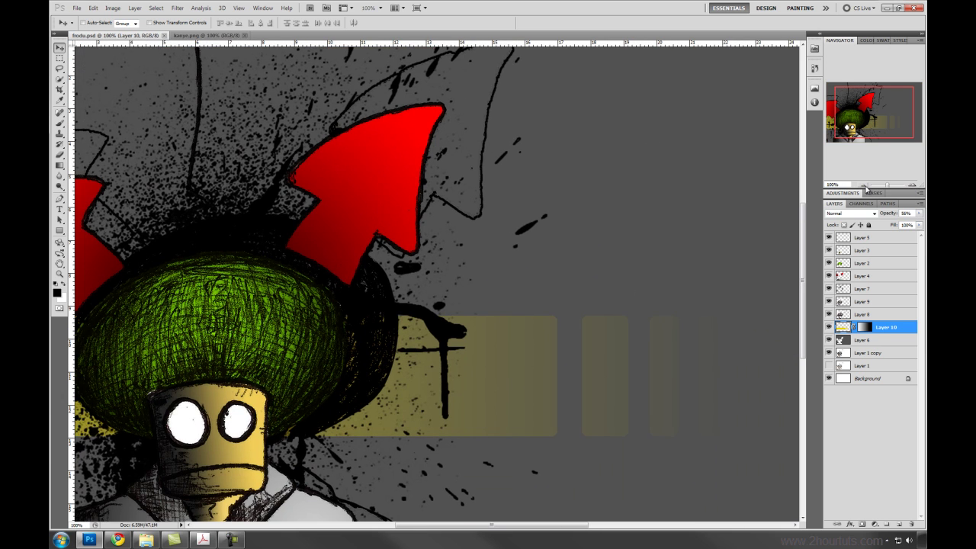
{"action": "mouse_move", "coordinate": [897, 122]}
{"action": "left_mouse_down"}
{"action": "mouse_move", "coordinate": [864, 136]}
{"action": "mouse_move", "coordinate": [906, 106]}
{"action": "left_mouse_up"}
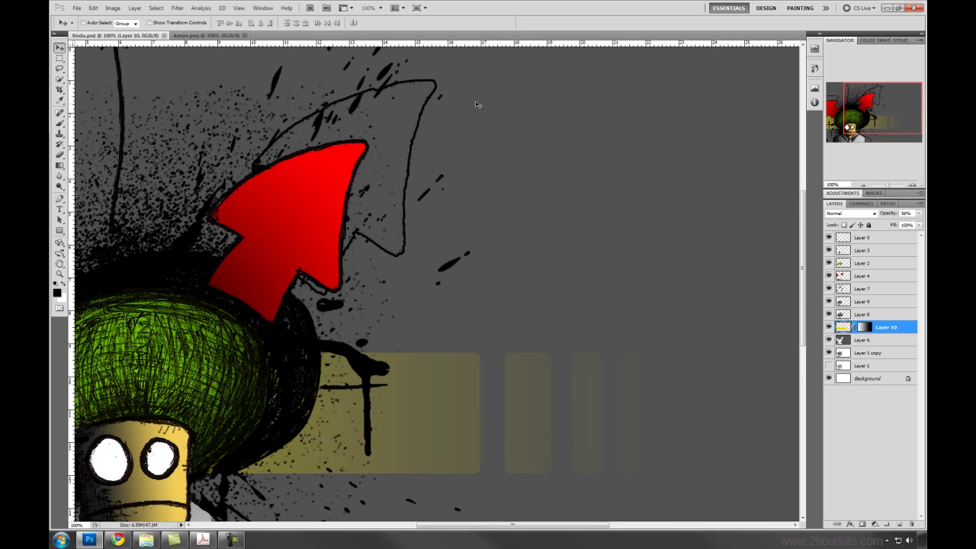
{"action": "key", "text": "z"}
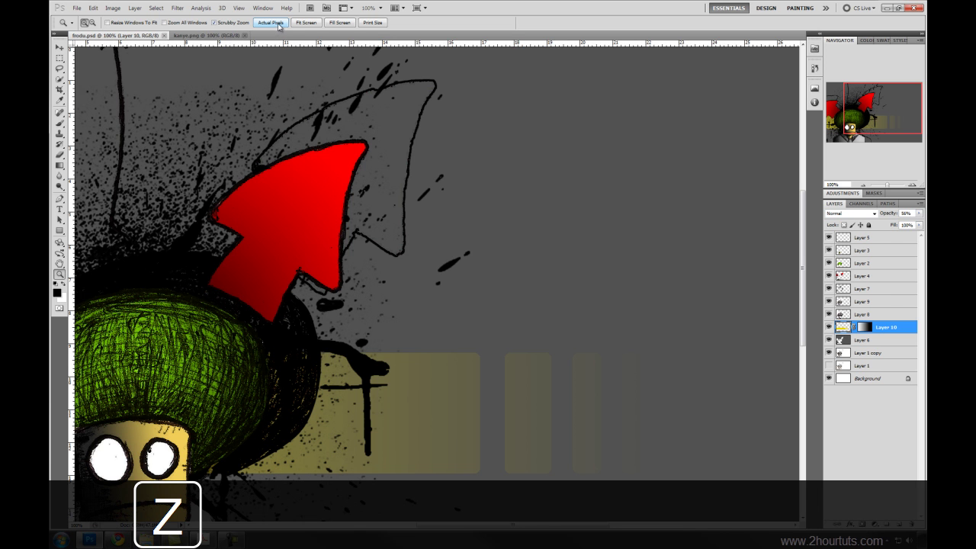
{"action": "left_click", "coordinate": [306, 22]}
{"action": "left_click", "coordinate": [269, 24]}
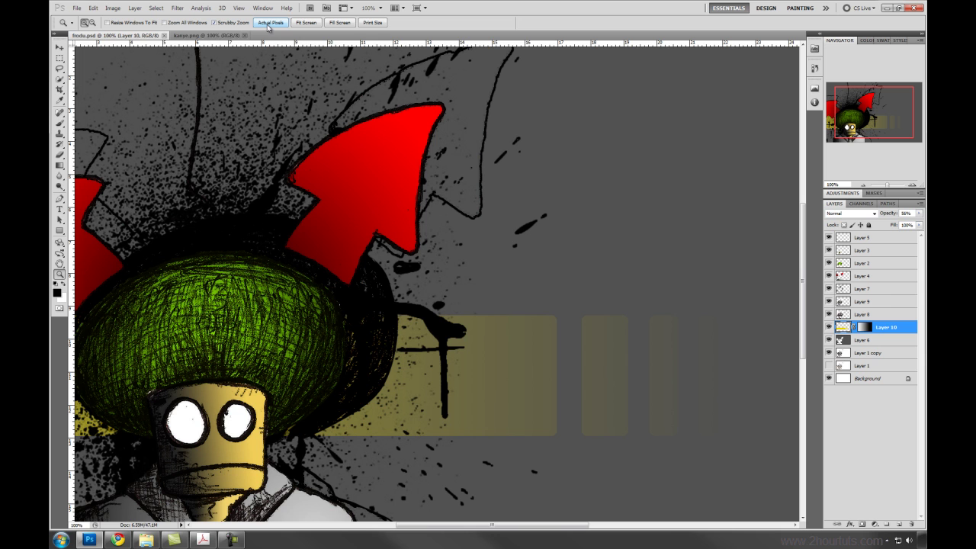
{"action": "left_click", "coordinate": [305, 22]}
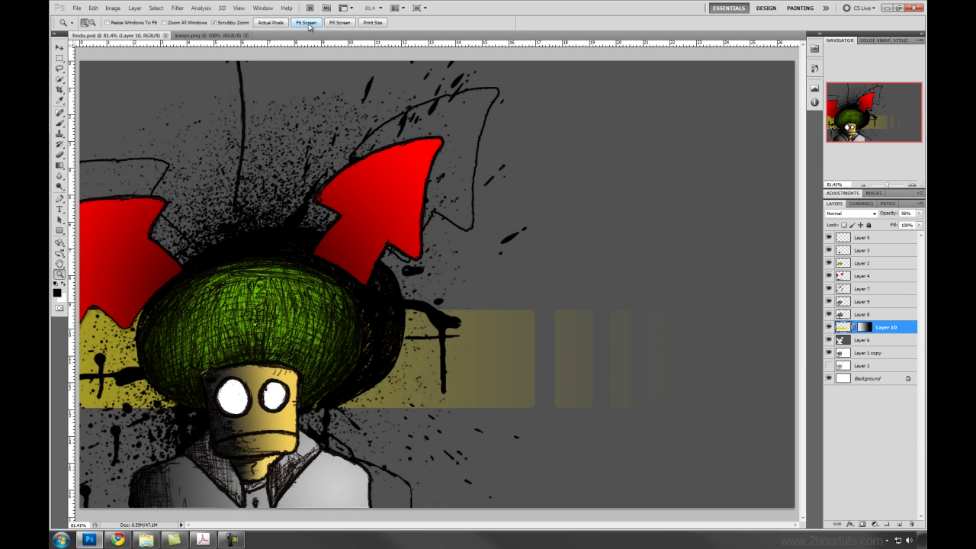
{"action": "left_click", "coordinate": [864, 185]}
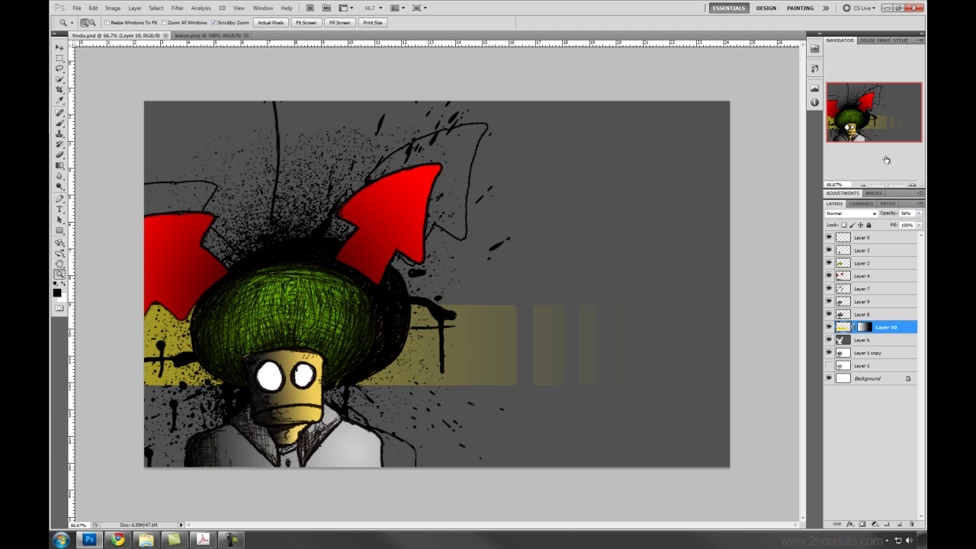
{"action": "left_click", "coordinate": [864, 185]}
{"action": "left_click", "coordinate": [865, 185]}
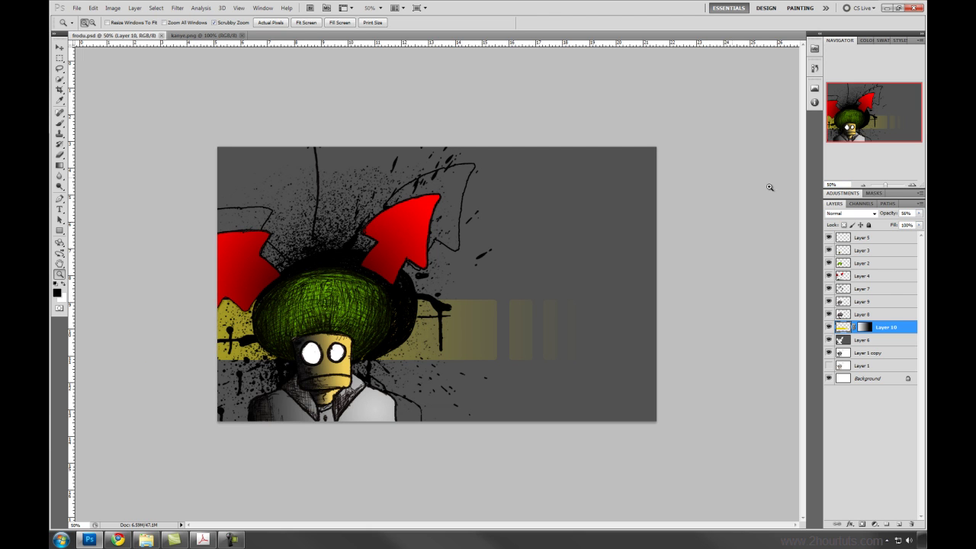
{"action": "left_click_drag", "start_coordinate": [843, 184], "coordinate": [827, 184]}
Resize the whole image to 50 percent of its pixel width and height with proportions constrained
{"action": "left_click", "coordinate": [59, 47]}
{"action": "left_click", "coordinate": [113, 8]}
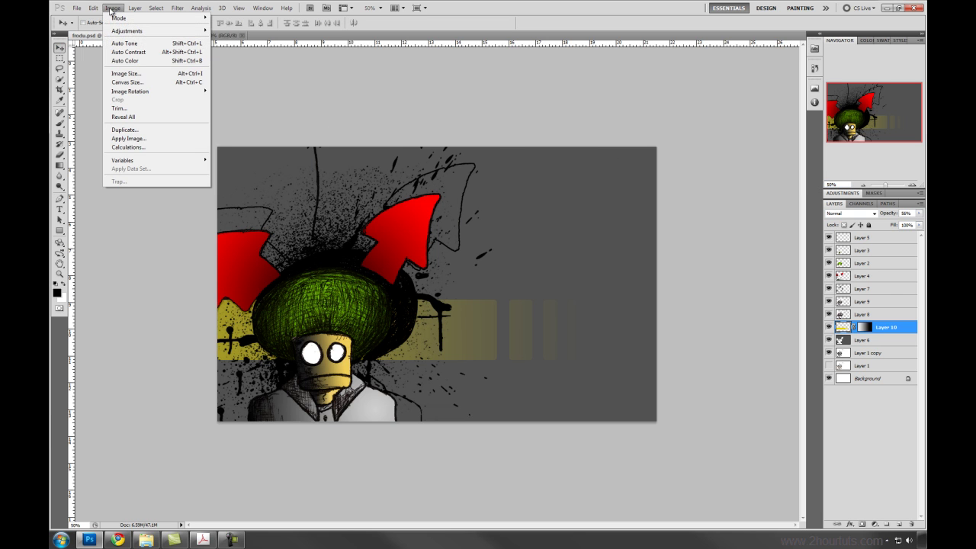
{"action": "left_click", "coordinate": [125, 73]}
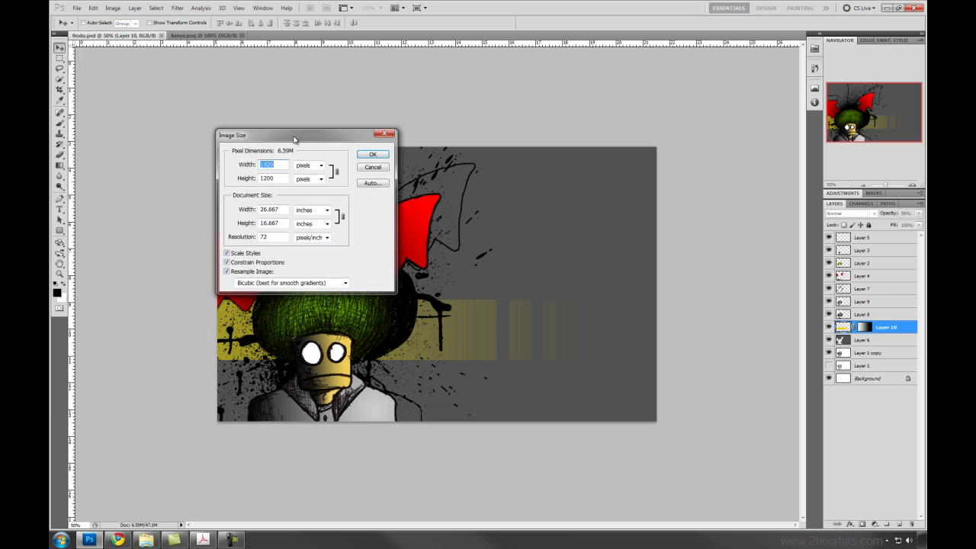
{"action": "left_click_drag", "start_coordinate": [324, 143], "coordinate": [195, 151]}
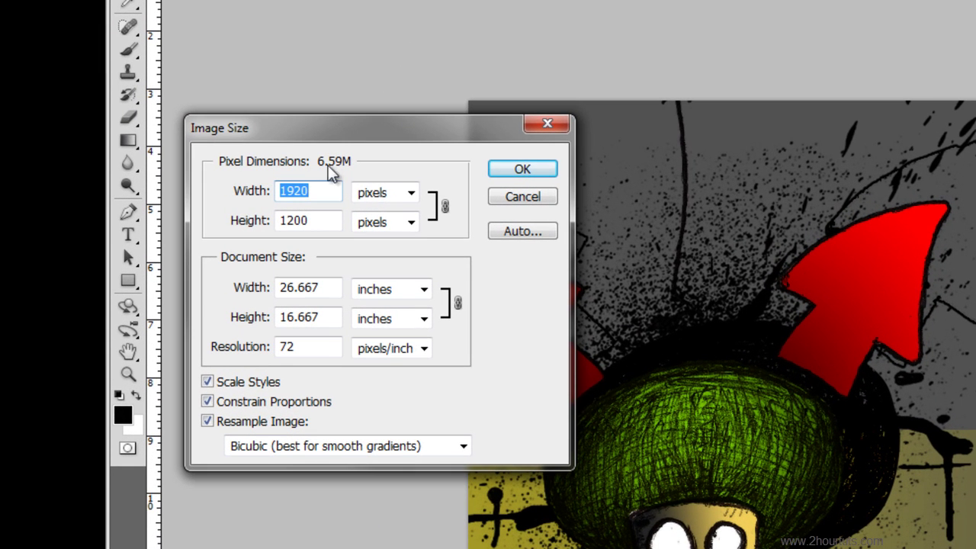
{"action": "left_click", "coordinate": [314, 191]}
{"action": "key", "text": "Tab"}
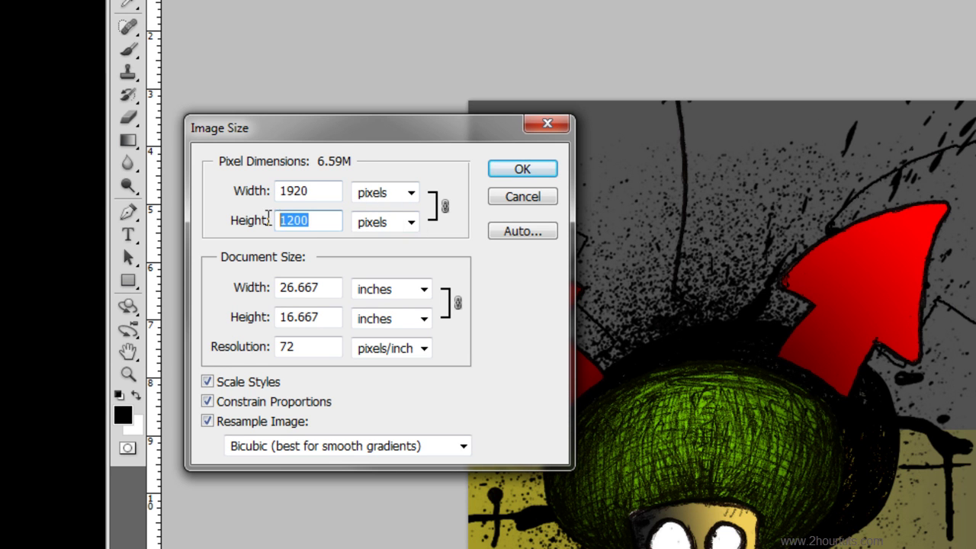
{"action": "left_click", "coordinate": [393, 197]}
{"action": "left_click", "coordinate": [381, 208]}
{"action": "left_click", "coordinate": [315, 192]}
{"action": "double_click", "coordinate": [316, 191]}
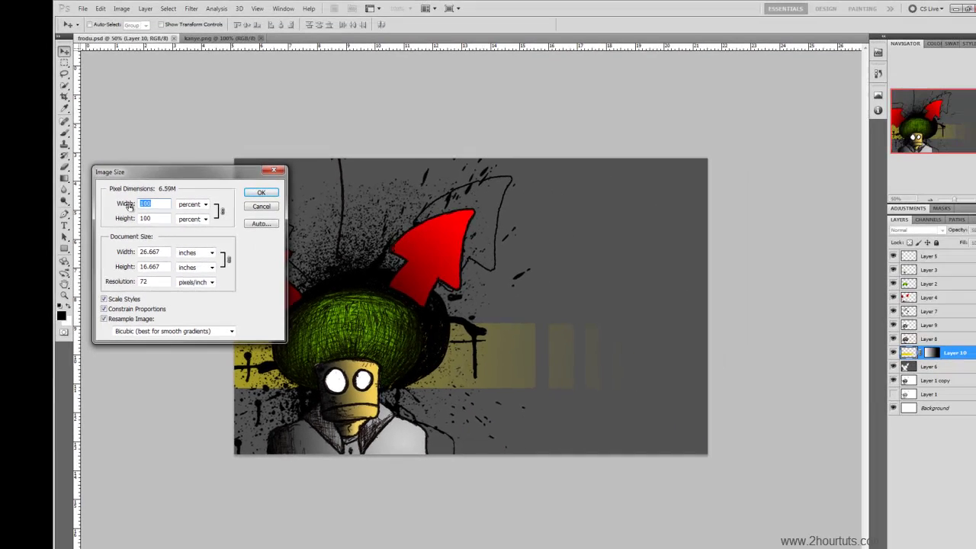
{"action": "type", "text": "50"}
{"action": "left_click", "coordinate": [262, 193]}
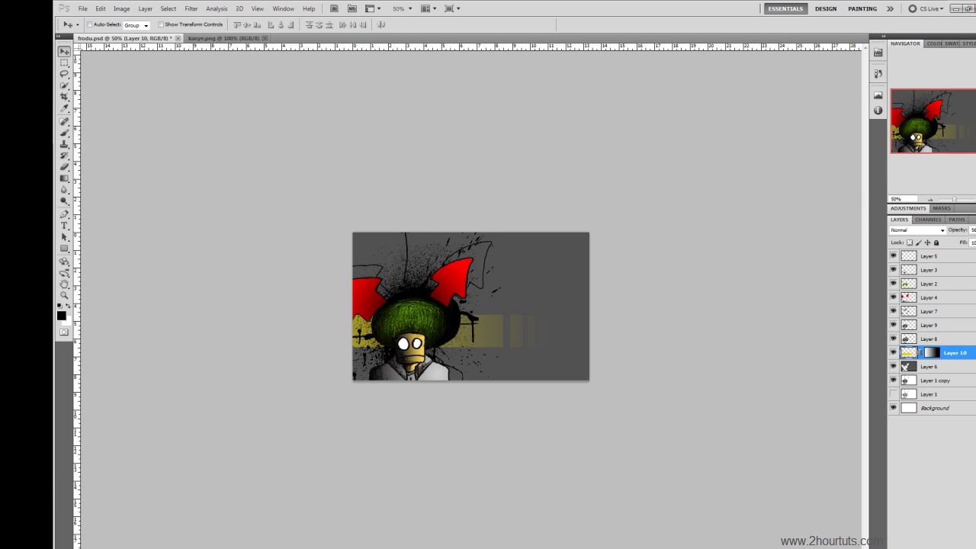
Undo the proportional 50 percent image resize
{"action": "key", "text": "ctrl+plus"}
{"action": "key", "text": "ctrl+plus"}
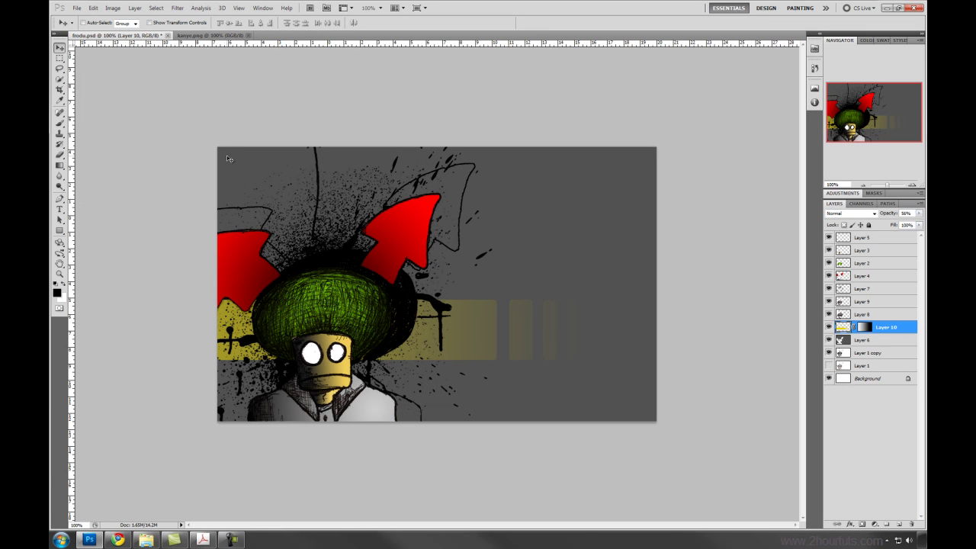
{"action": "key", "text": "ctrl+z"}
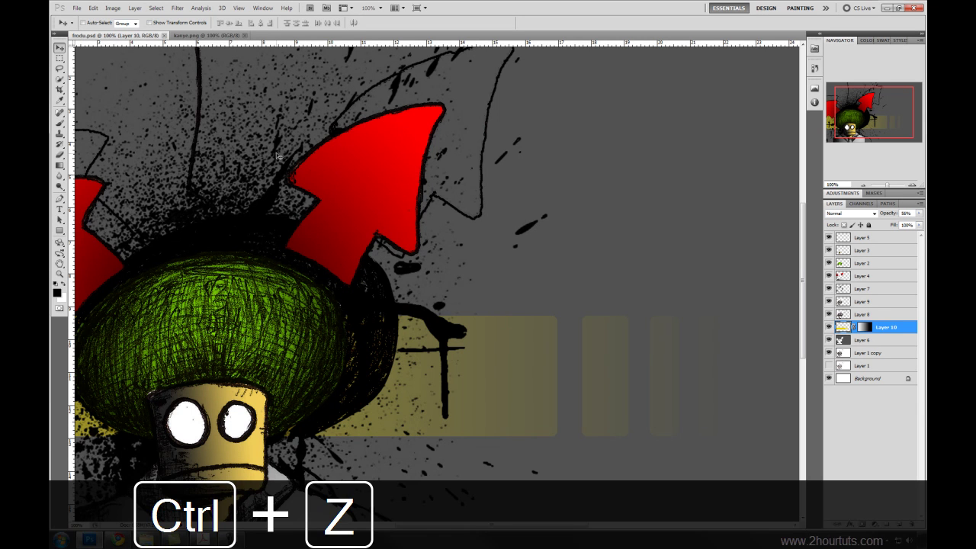
Open the Image Size settings and try percent, picas and points as document size units, ending on percent
{"action": "left_click", "coordinate": [863, 186]}
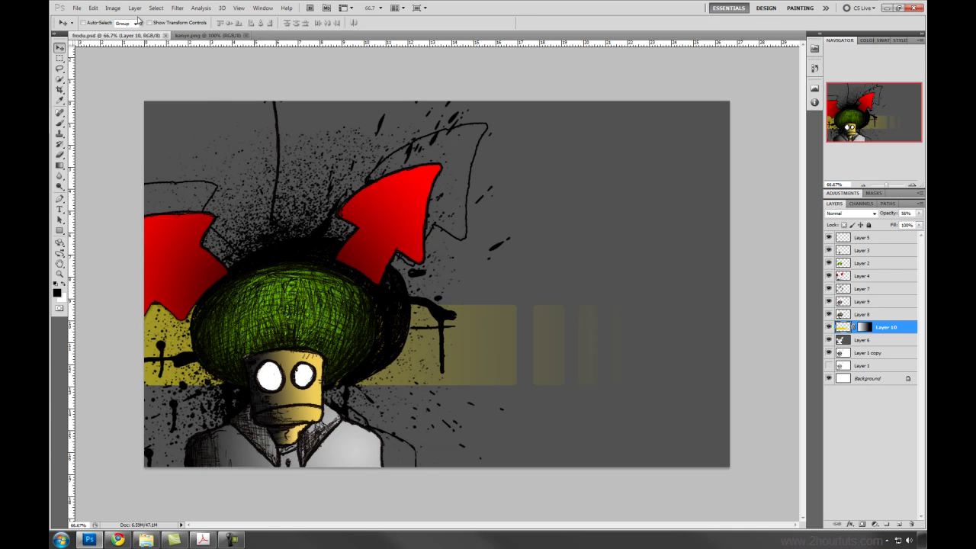
{"action": "left_click", "coordinate": [113, 8]}
{"action": "left_click", "coordinate": [142, 76]}
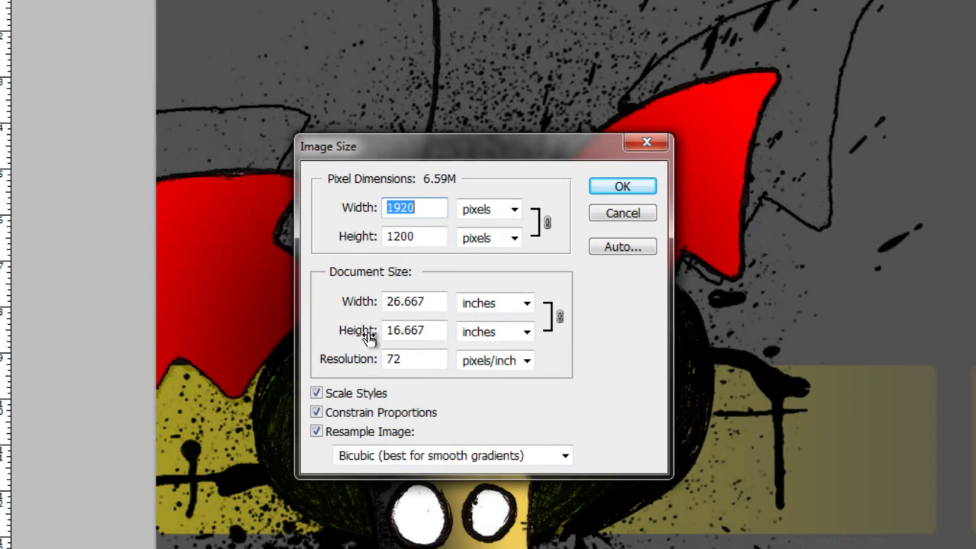
{"action": "left_click", "coordinate": [513, 303]}
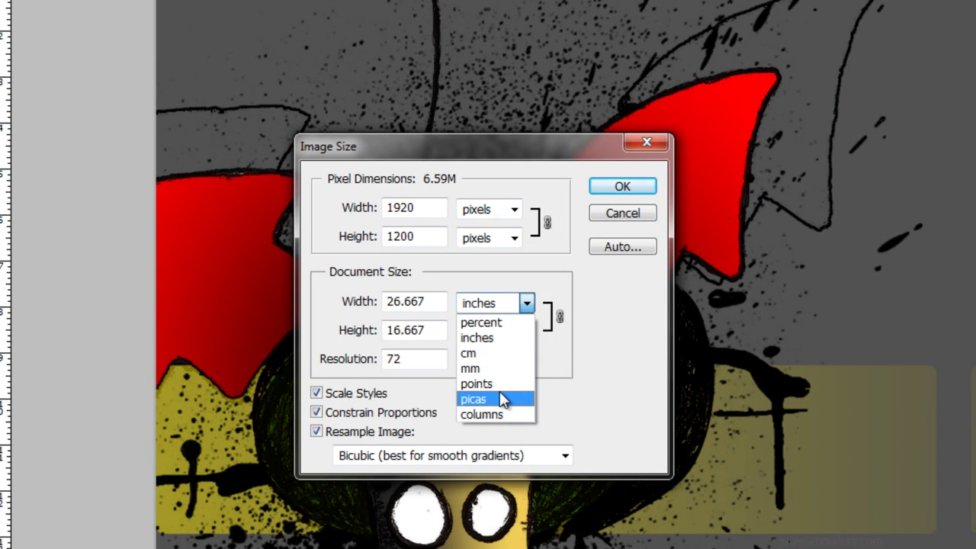
{"action": "left_click", "coordinate": [496, 323]}
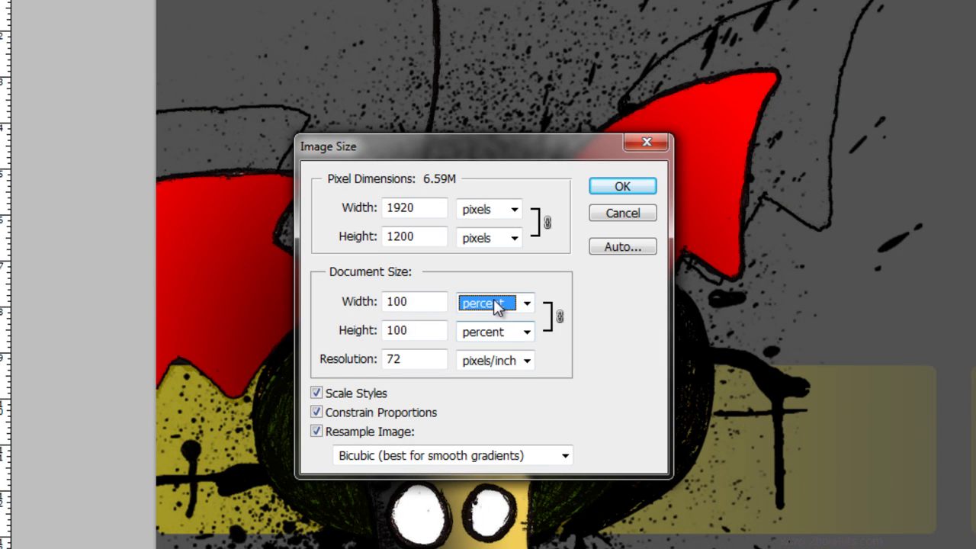
{"action": "left_click", "coordinate": [495, 304]}
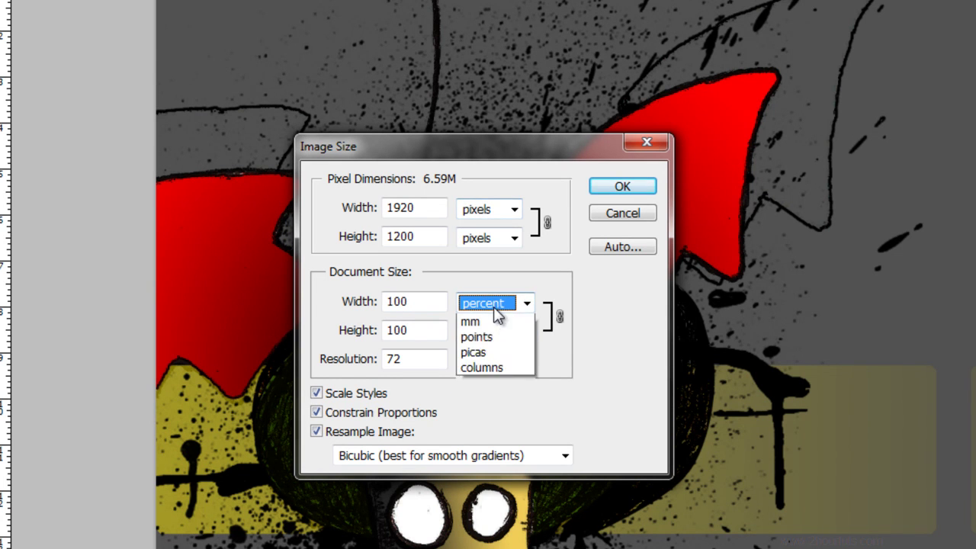
{"action": "left_click", "coordinate": [496, 400]}
{"action": "left_click", "coordinate": [494, 310]}
{"action": "left_click", "coordinate": [493, 383]}
{"action": "left_click", "coordinate": [497, 305]}
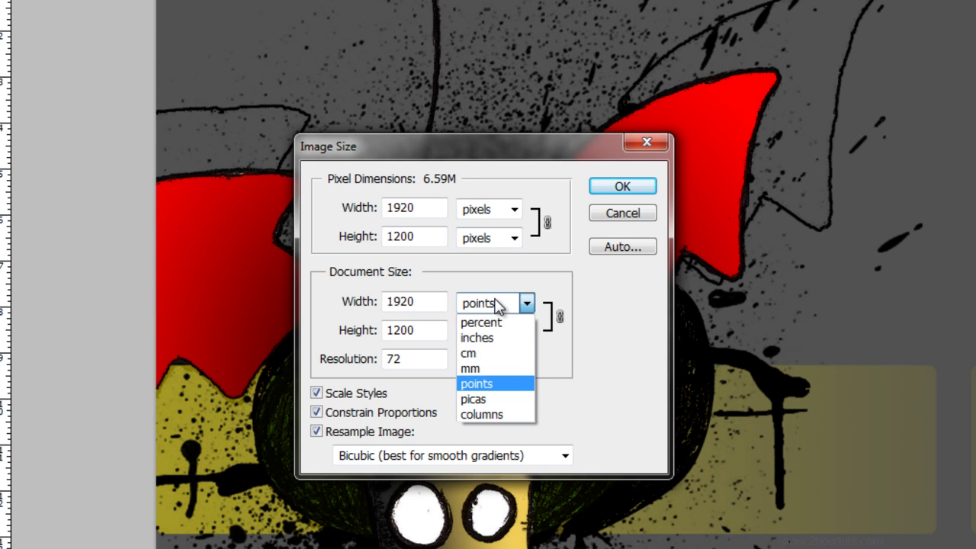
{"action": "left_click", "coordinate": [488, 322]}
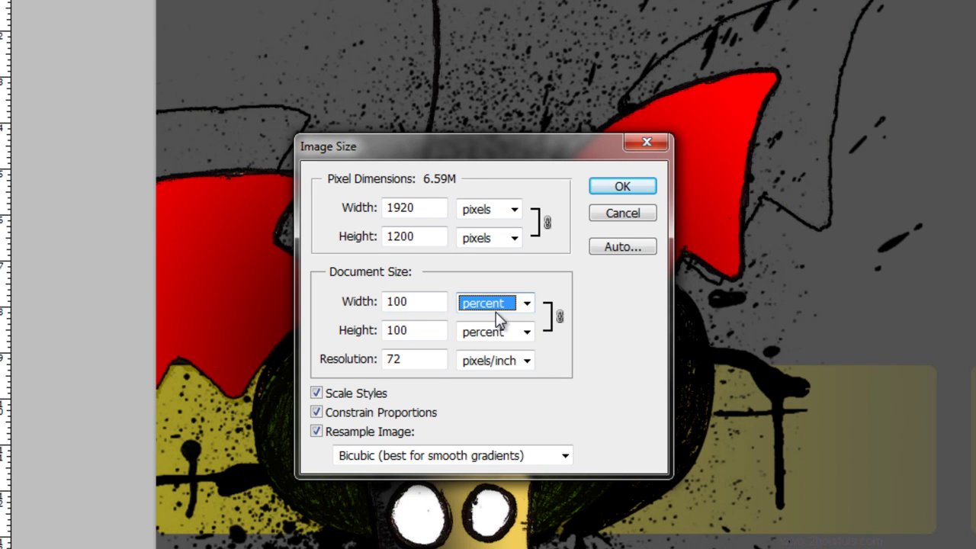
{"action": "left_click_drag", "start_coordinate": [418, 358], "coordinate": [343, 367]}
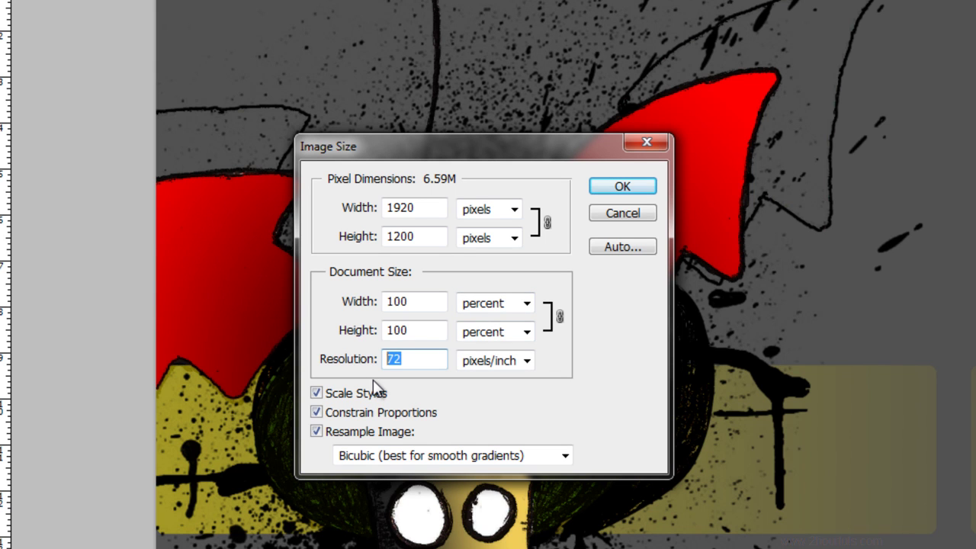
{"action": "left_click", "coordinate": [414, 361]}
{"action": "left_click_drag", "start_coordinate": [397, 361], "coordinate": [379, 362]}
{"action": "left_click", "coordinate": [421, 362]}
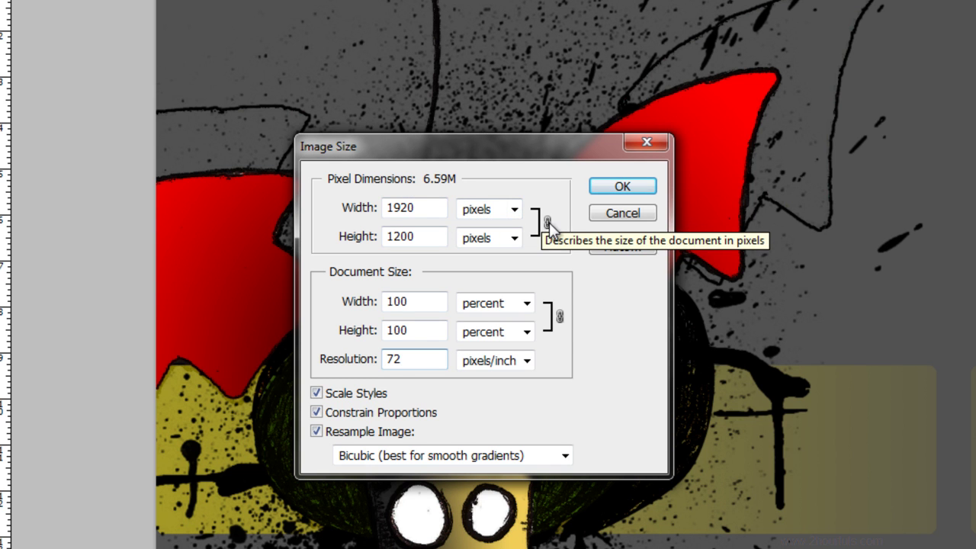
Turn off Constrain Proportions and resize the image to 50 percent width and 25 percent height
{"action": "left_click", "coordinate": [318, 413]}
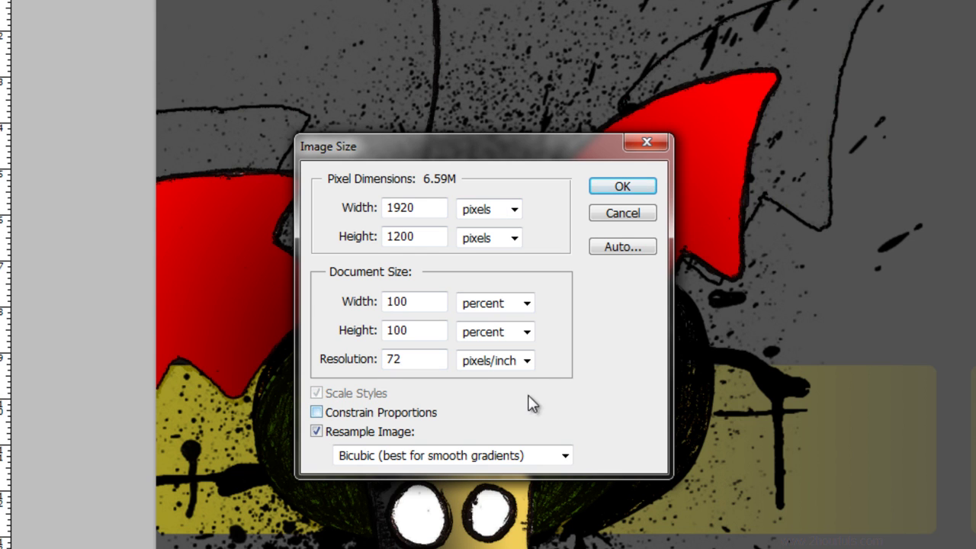
{"action": "left_click", "coordinate": [506, 214]}
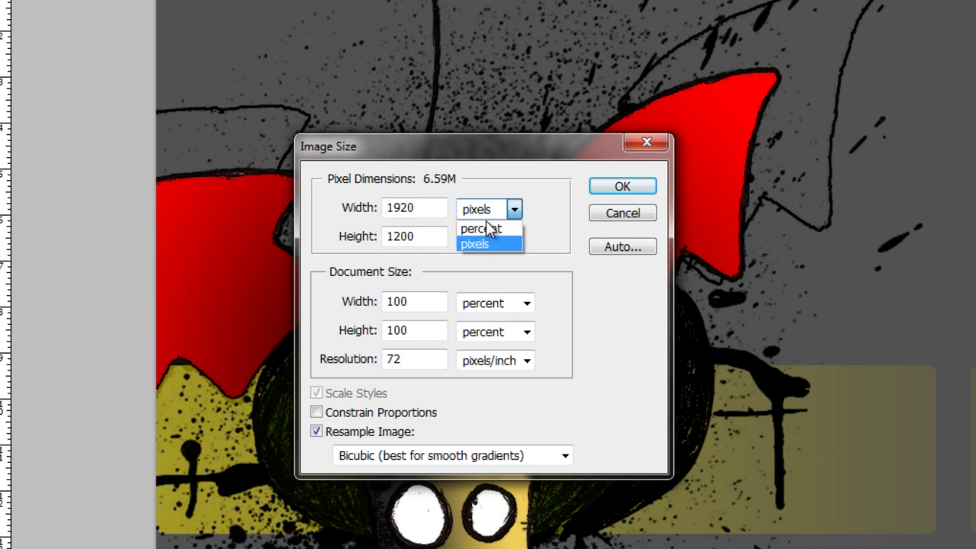
{"action": "left_click", "coordinate": [491, 225]}
{"action": "left_click", "coordinate": [423, 207]}
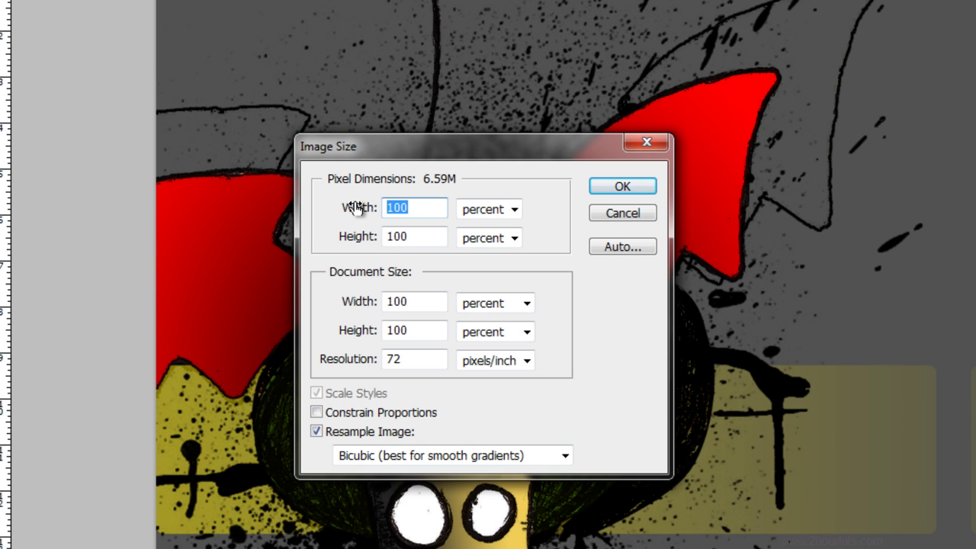
{"action": "type", "text": "50"}
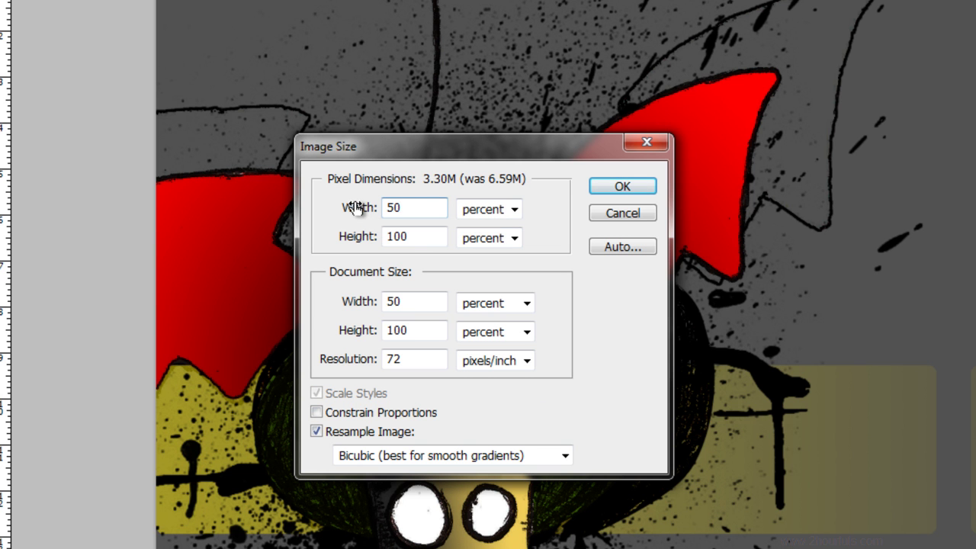
{"action": "key", "text": "Tab"}
{"action": "type", "text": "25"}
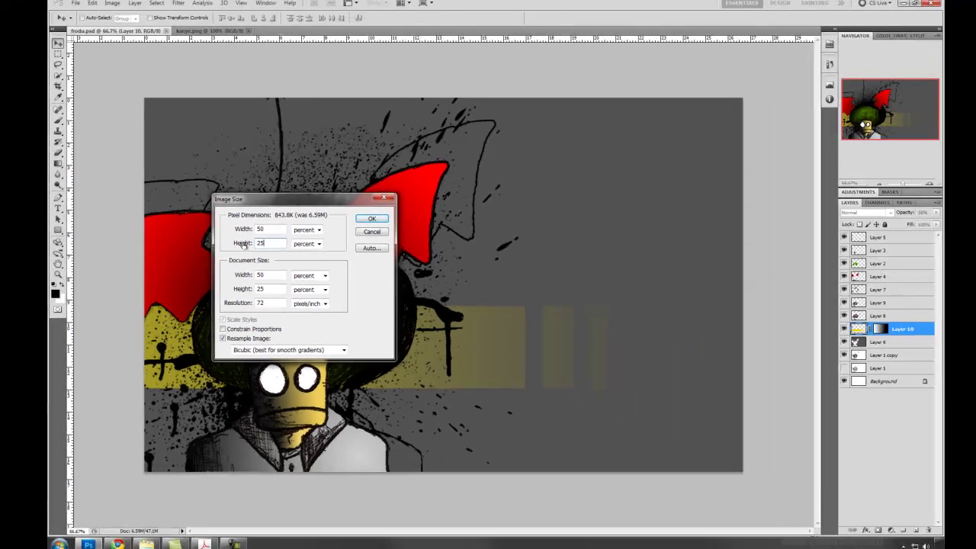
{"action": "left_click", "coordinate": [374, 219]}
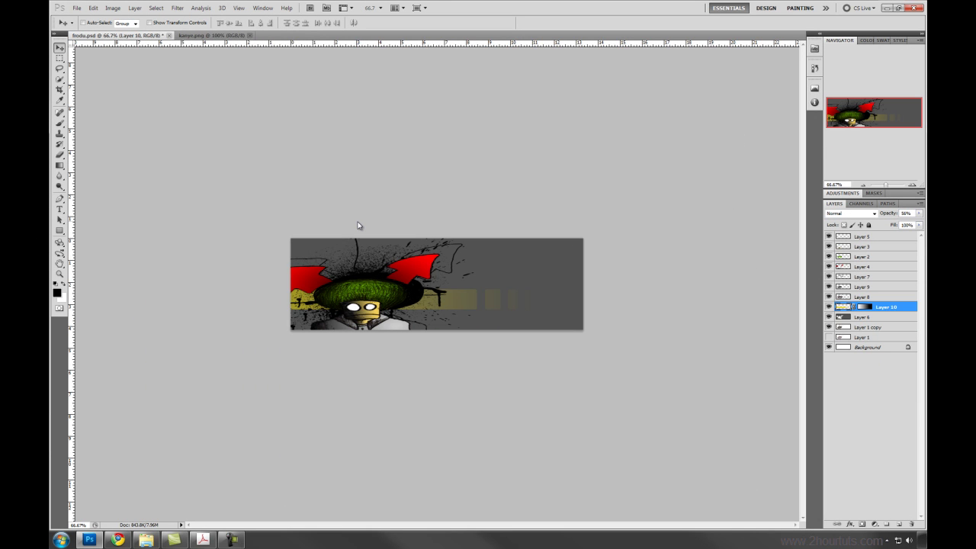
Undo the non-proportional resize and turn Constrain Proportions back on in the Image Size settings
{"action": "key", "text": "ctrl+z"}
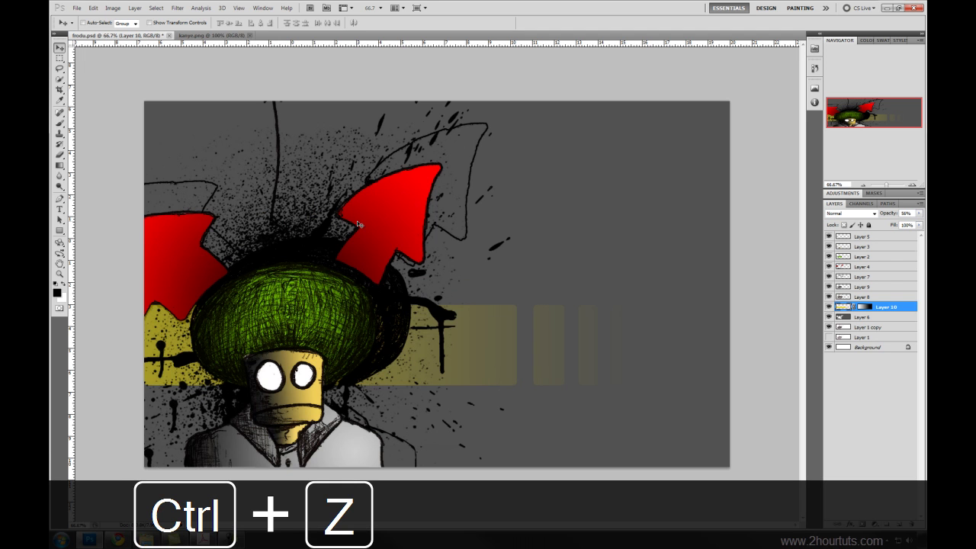
{"action": "left_click", "coordinate": [133, 8]}
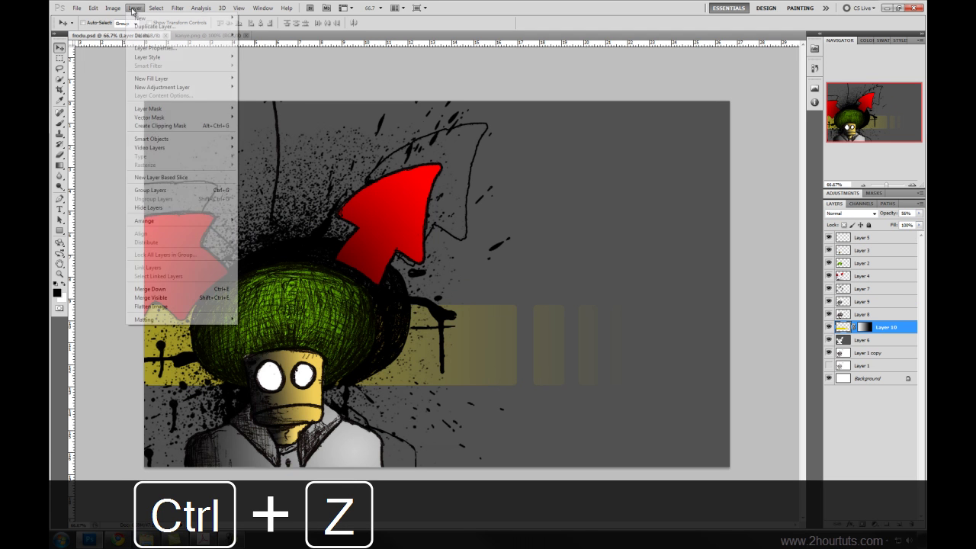
{"action": "mouse_move", "coordinate": [116, 9]}
{"action": "left_click", "coordinate": [124, 73]}
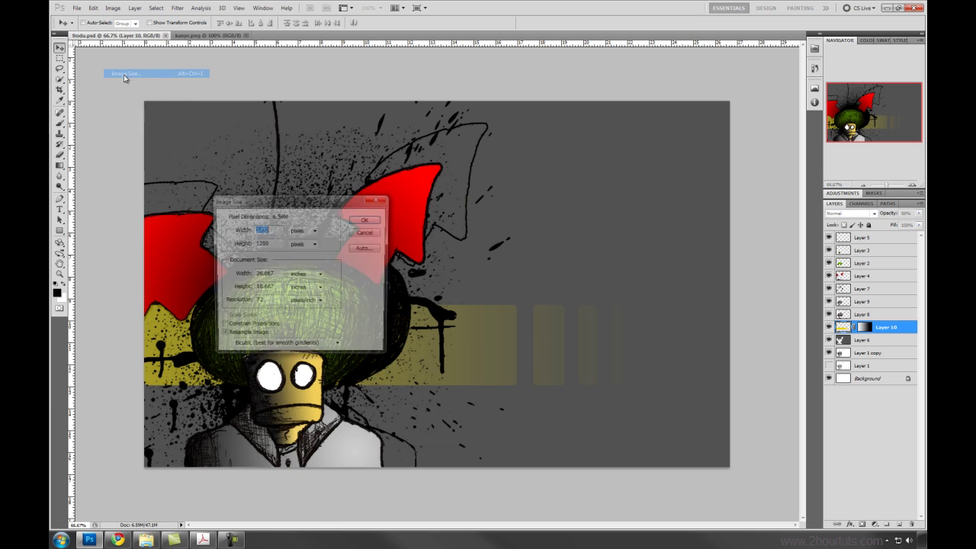
{"action": "left_click", "coordinate": [221, 327]}
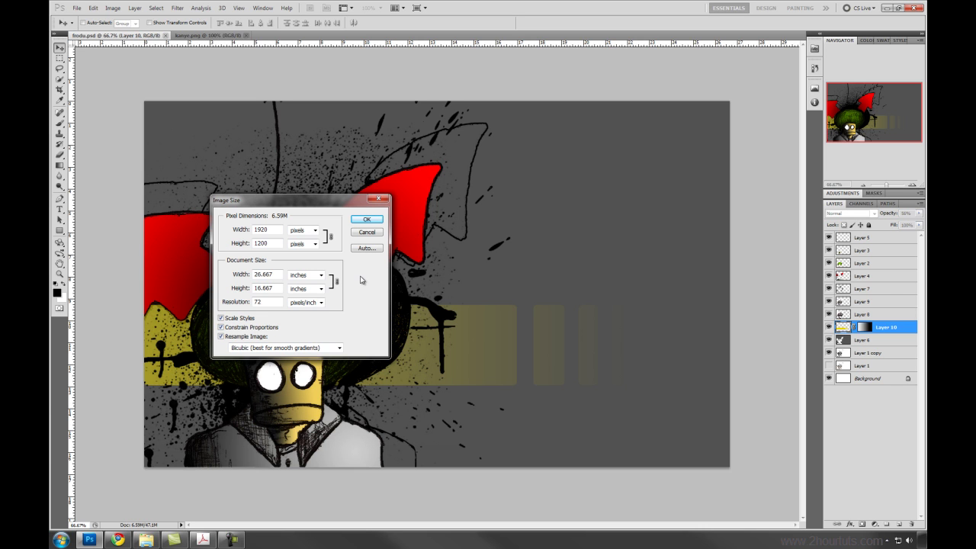
Switch the pixel dimensions to percent and resize the image proportionally to half its size
{"action": "left_click", "coordinate": [313, 230]}
{"action": "left_click", "coordinate": [299, 238]}
{"action": "key", "text": "Return"}
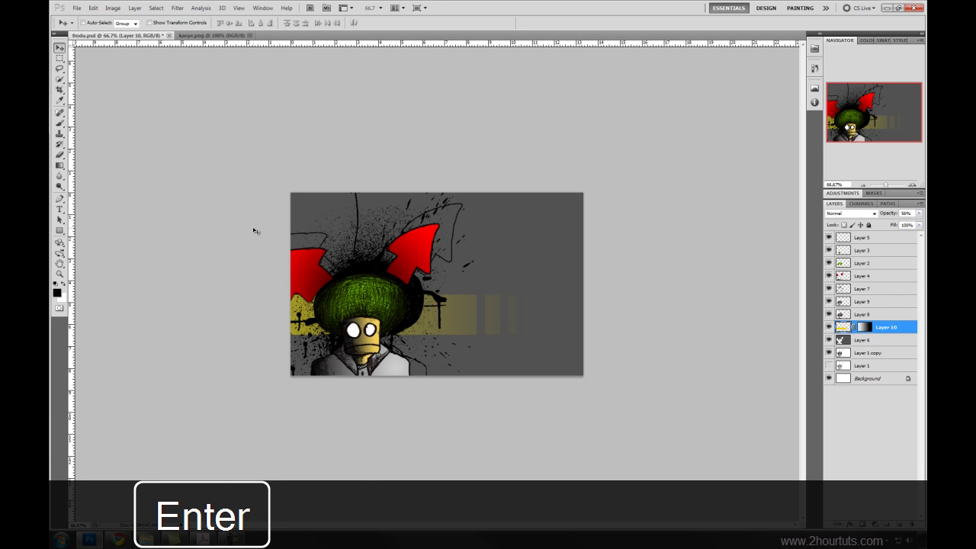
Undo the resize of the image to half size and close the frodo.psd document
{"action": "key", "text": "ctrl+z"}
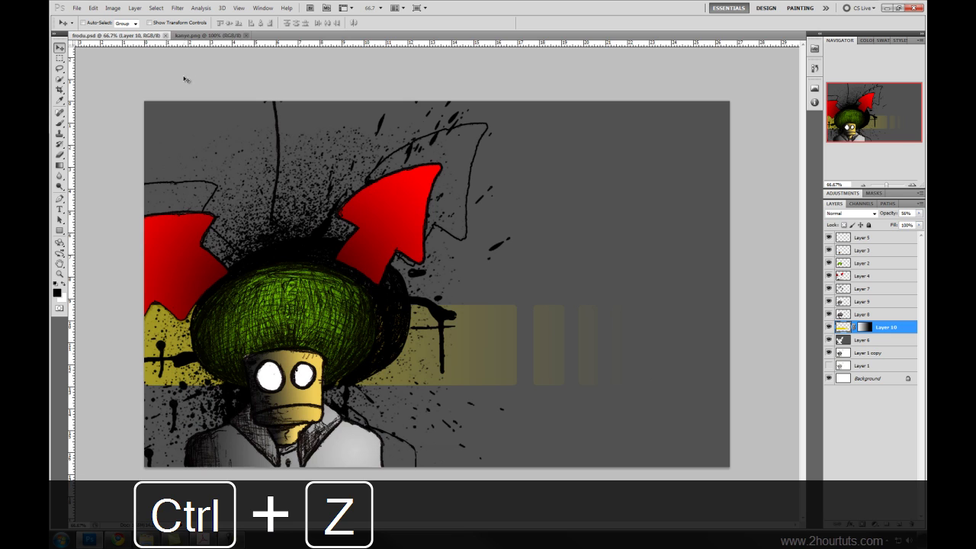
{"action": "left_click", "coordinate": [164, 36]}
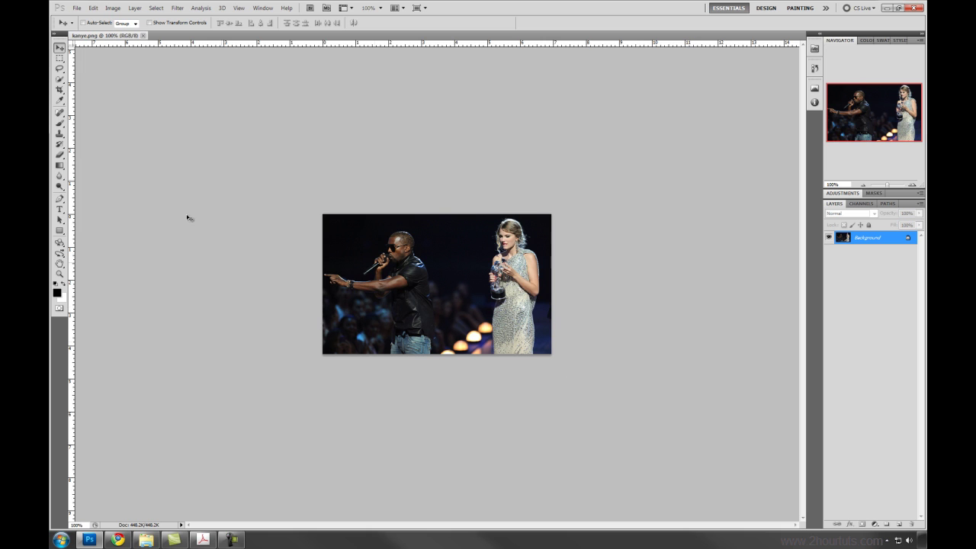
Crop the photo with the Crop tool to a full-height area about 2.6 inches wide around the woman, and undo the crop
{"action": "left_click", "coordinate": [59, 89]}
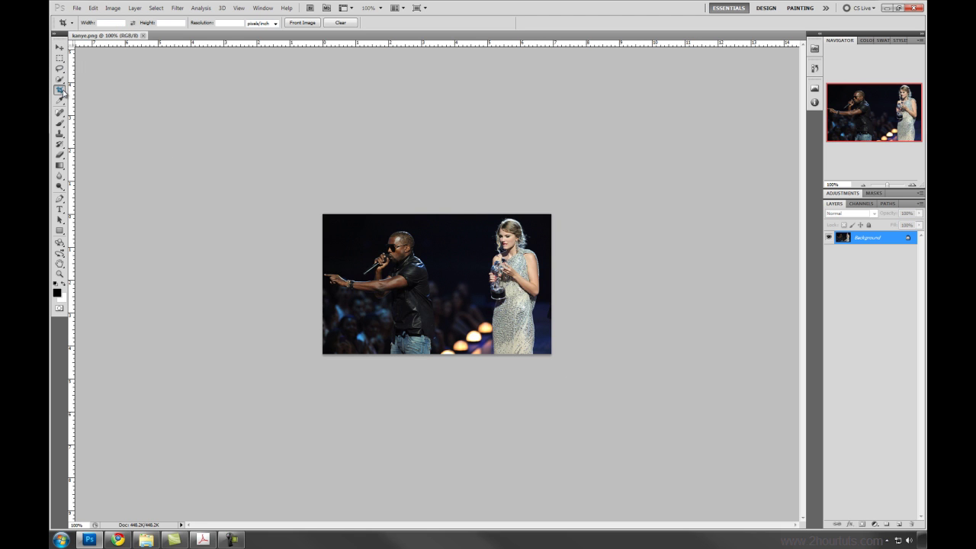
{"action": "key", "text": "c"}
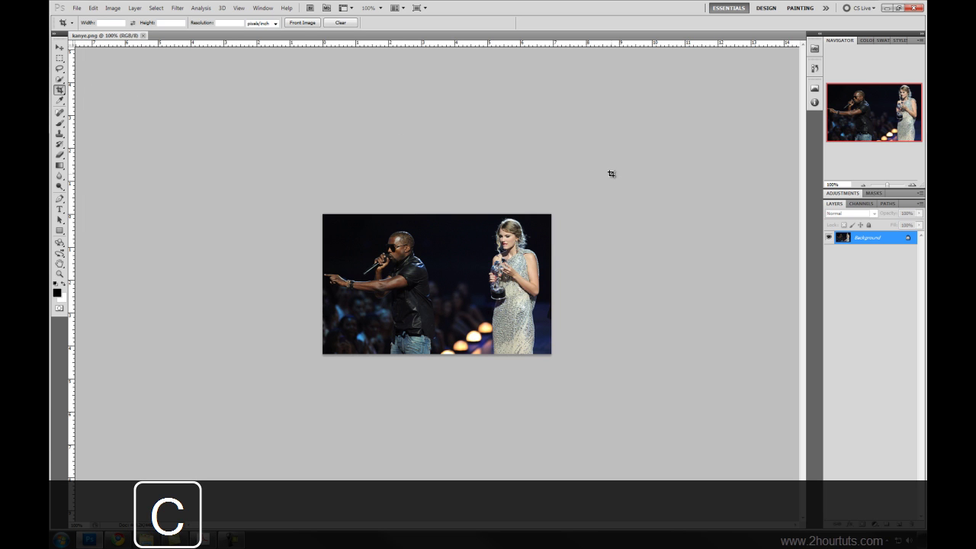
{"action": "left_click_drag", "start_coordinate": [560, 225], "coordinate": [464, 370]}
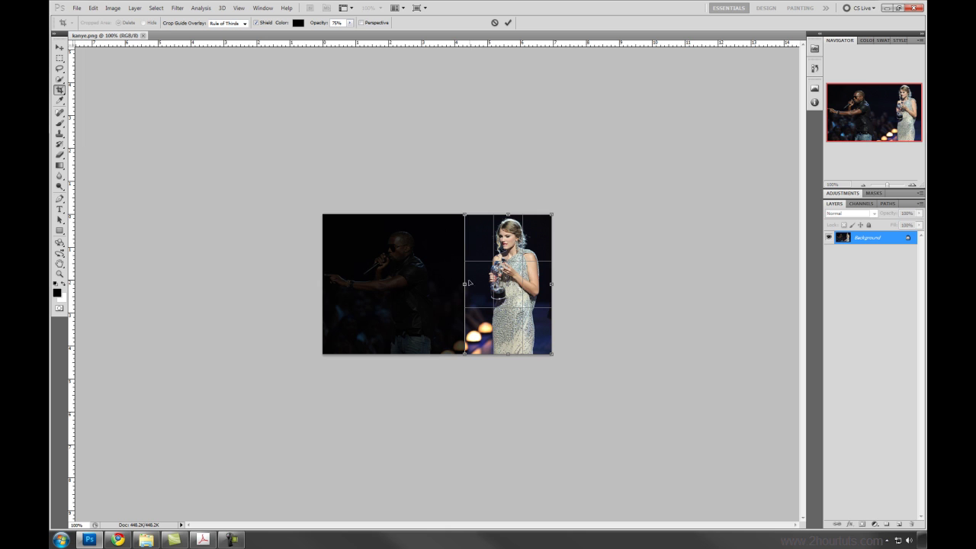
{"action": "left_click_drag", "start_coordinate": [463, 216], "coordinate": [502, 214]}
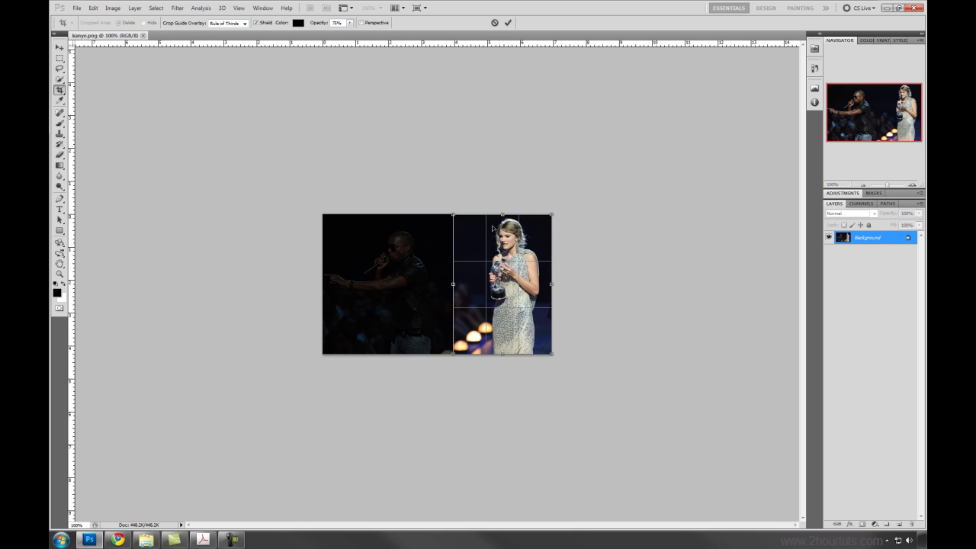
{"action": "left_click_drag", "start_coordinate": [453, 283], "coordinate": [464, 283]}
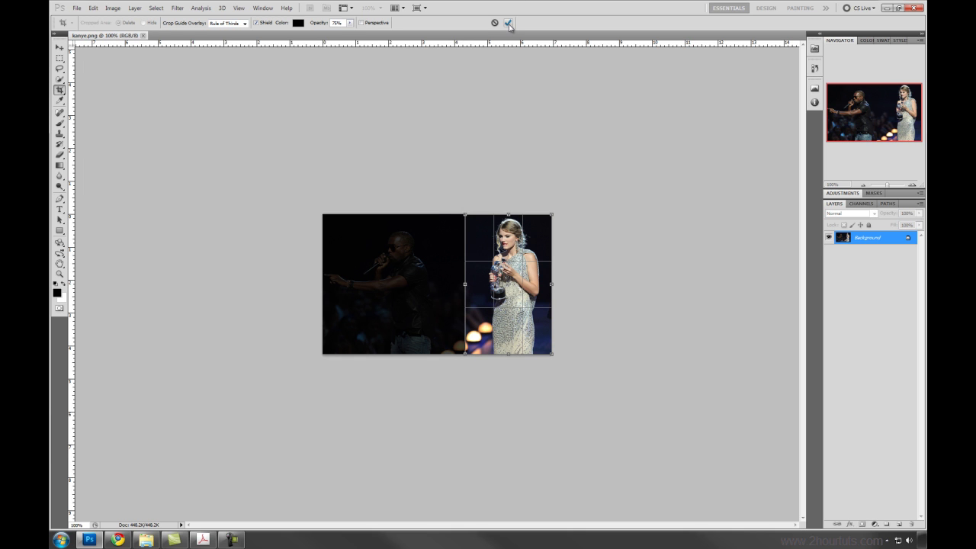
{"action": "left_click", "coordinate": [508, 23]}
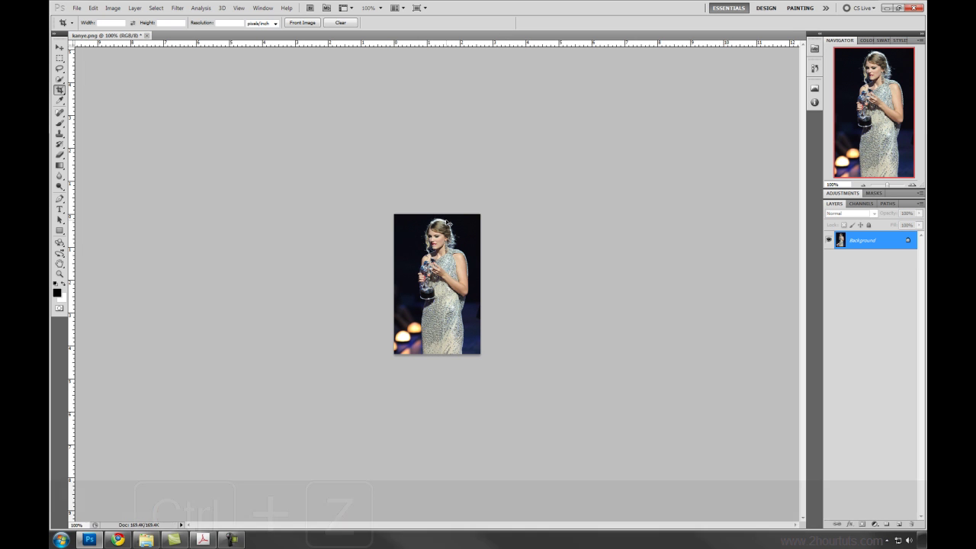
{"action": "key", "text": "ctrl+z"}
Crop the photo again with the Crop tool to an area about 2.5 inches wide around the woman, and undo it
{"action": "left_click_drag", "start_coordinate": [470, 353], "coordinate": [552, 214]}
{"action": "key", "text": "Return"}
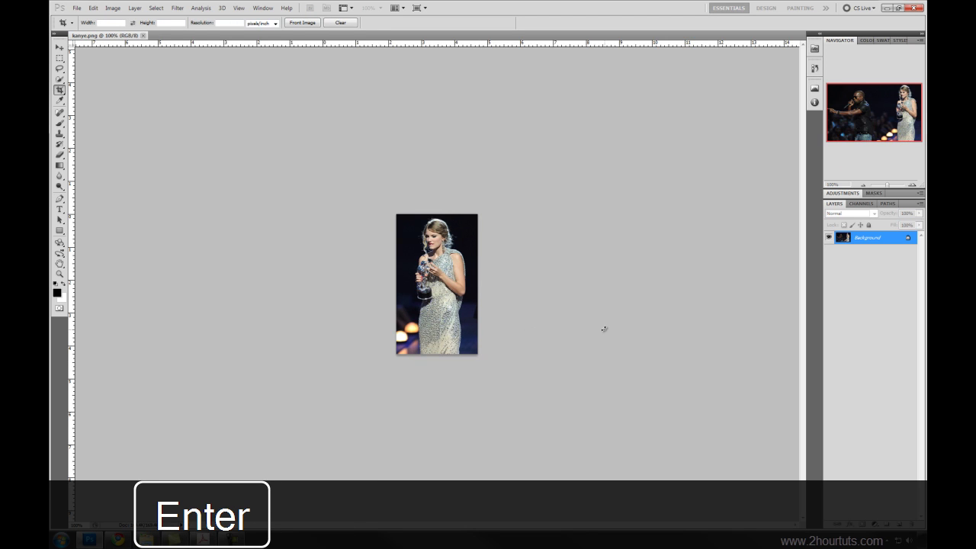
{"action": "key", "text": "ctrl+z"}
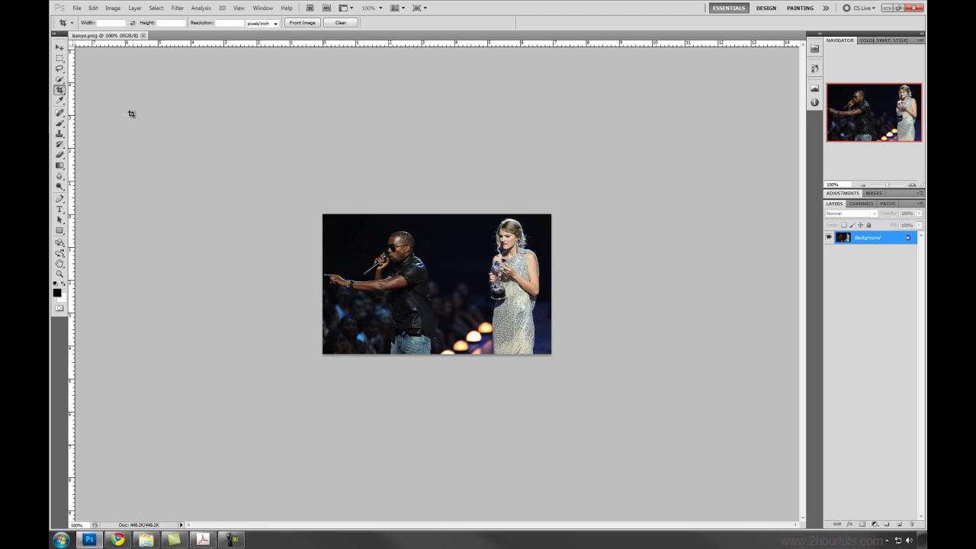
Select the woman with a full-height rectangular marquee about 2.4 inches wide and crop the image to that selection
{"action": "left_click", "coordinate": [61, 58]}
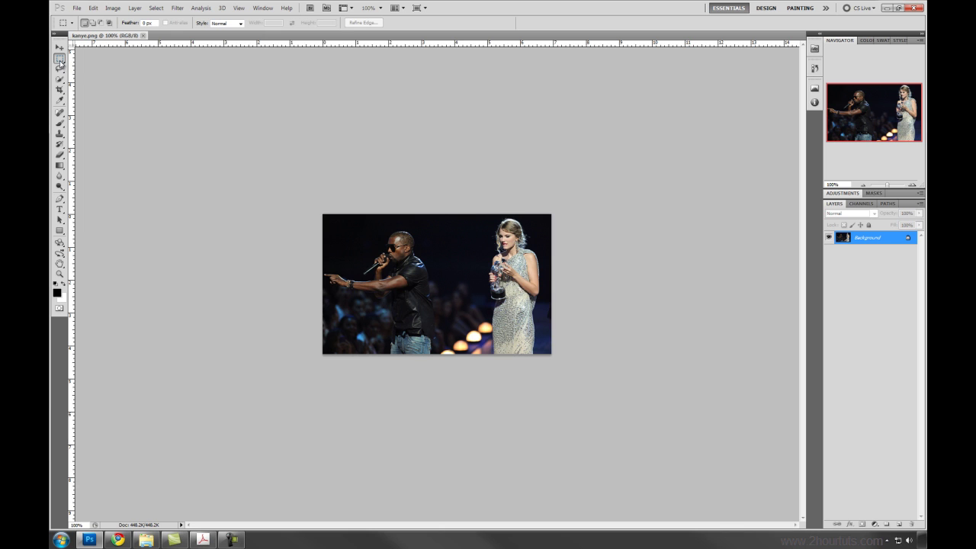
{"action": "left_click_drag", "start_coordinate": [596, 190], "coordinate": [475, 382]}
{"action": "left_click", "coordinate": [113, 8]}
{"action": "left_click", "coordinate": [120, 99]}
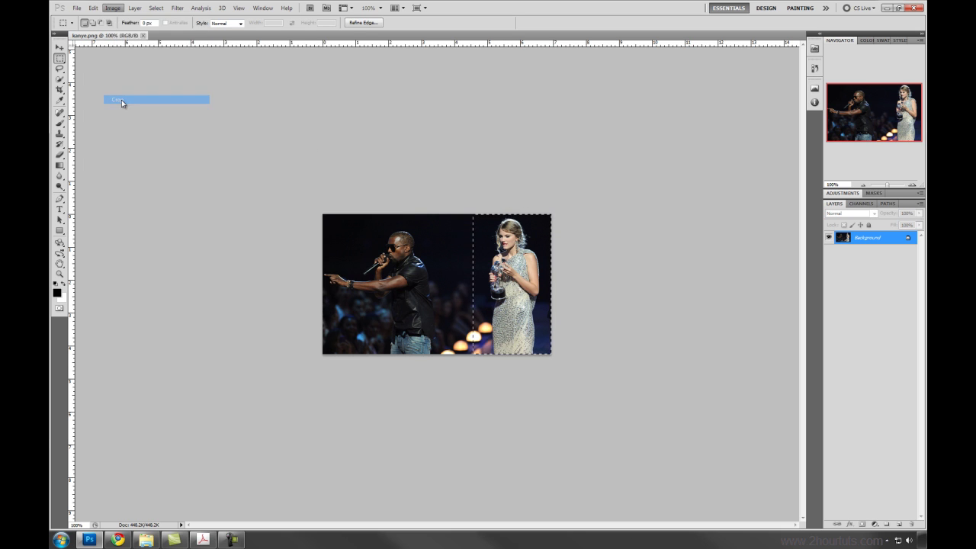